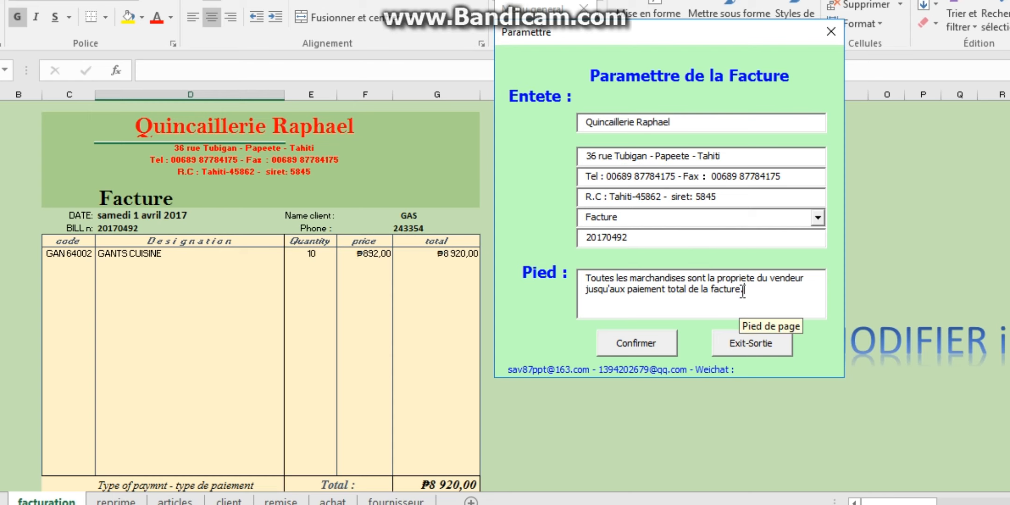
# Step: Close the invoice parameters and start a pay slip for the last listed employee with salary type Heures
pyautogui.click(749, 352)
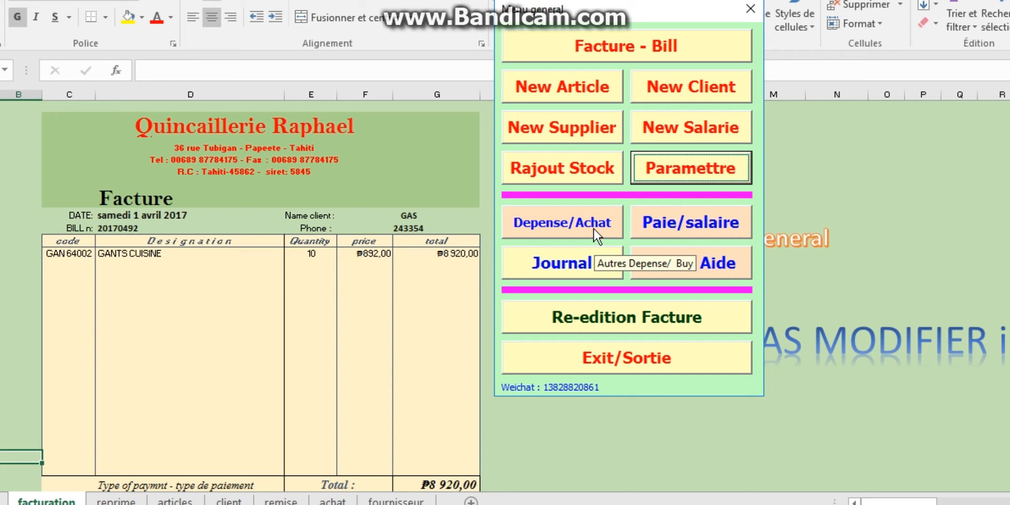
pyautogui.click(677, 233)
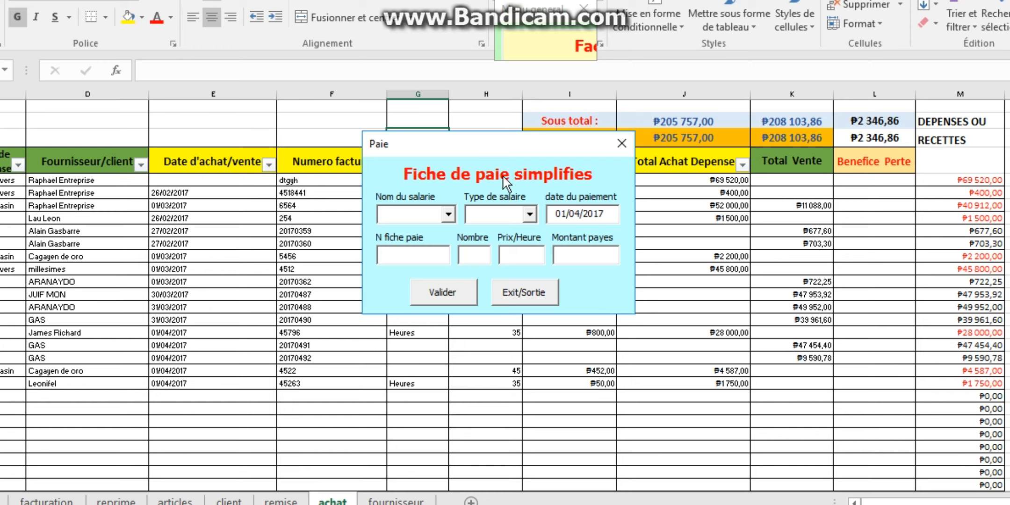
pyautogui.click(448, 215)
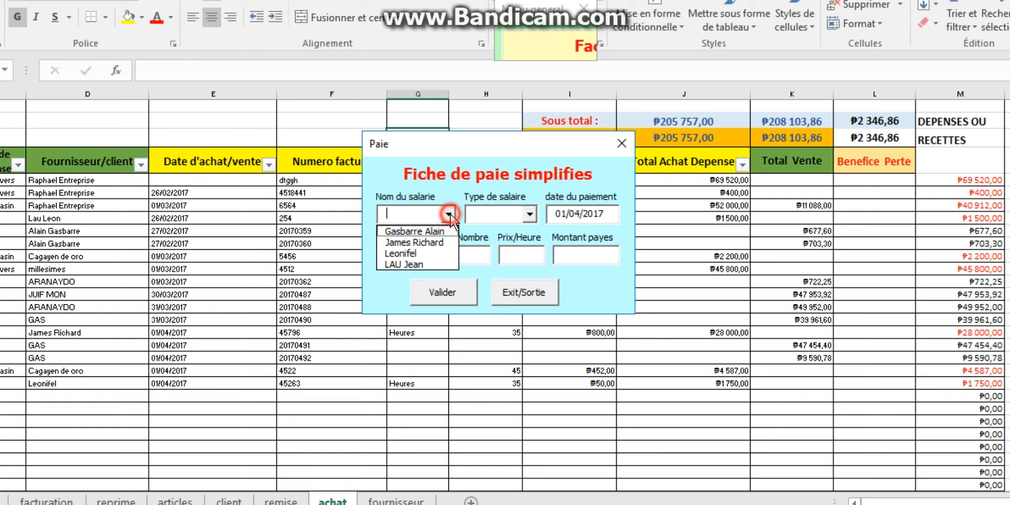
pyautogui.click(418, 265)
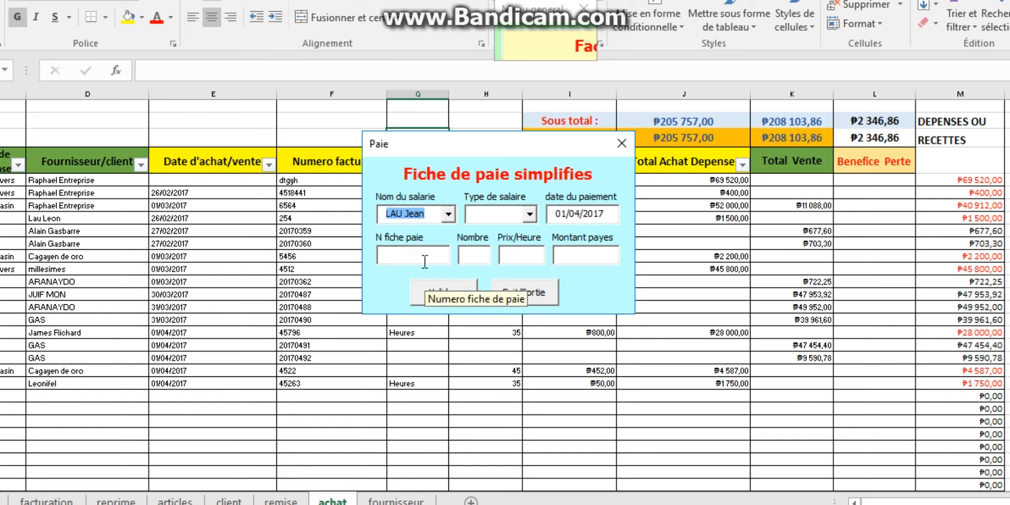
pyautogui.click(530, 215)
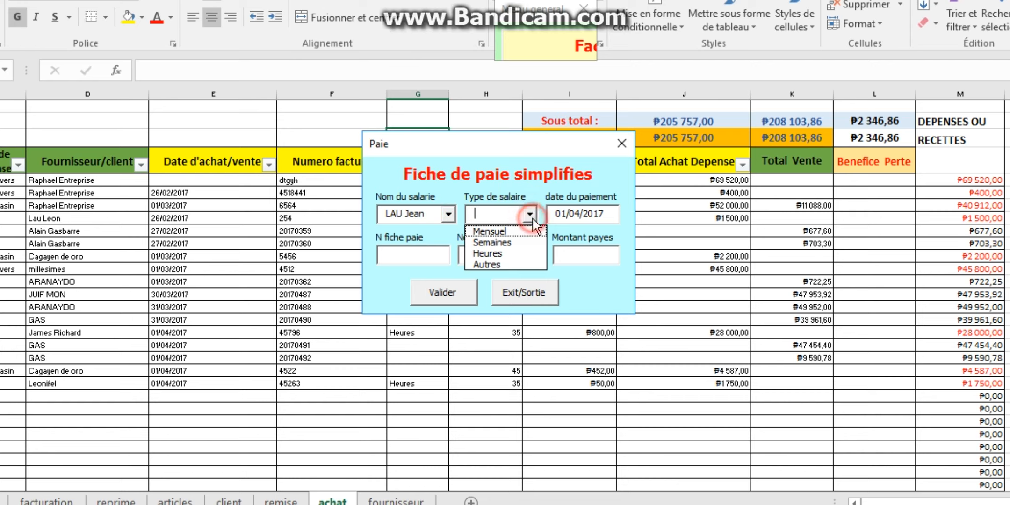
pyautogui.click(517, 255)
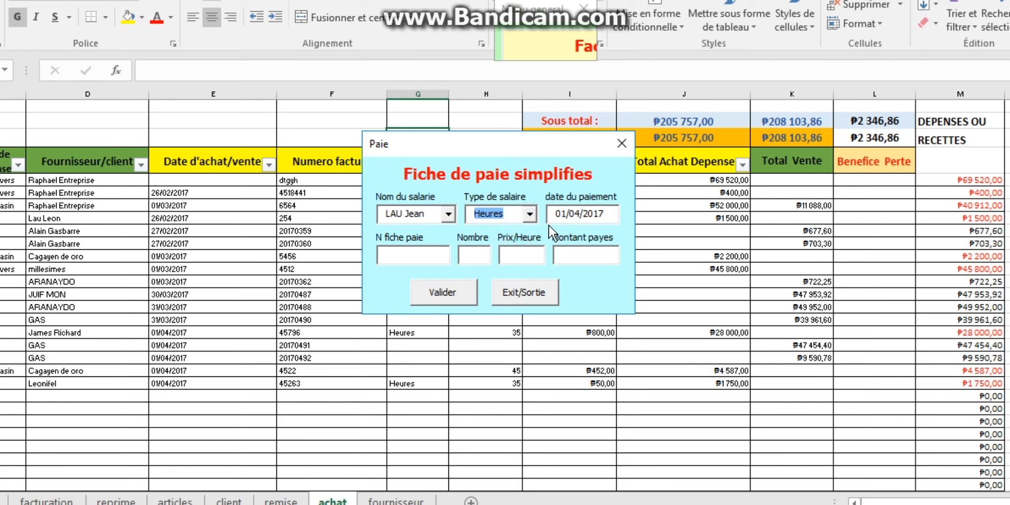
# Step: Complete the pay slip with slip number 4528, quantity 32 and hourly price 50, and record it without another entry
pyautogui.click(433, 257)
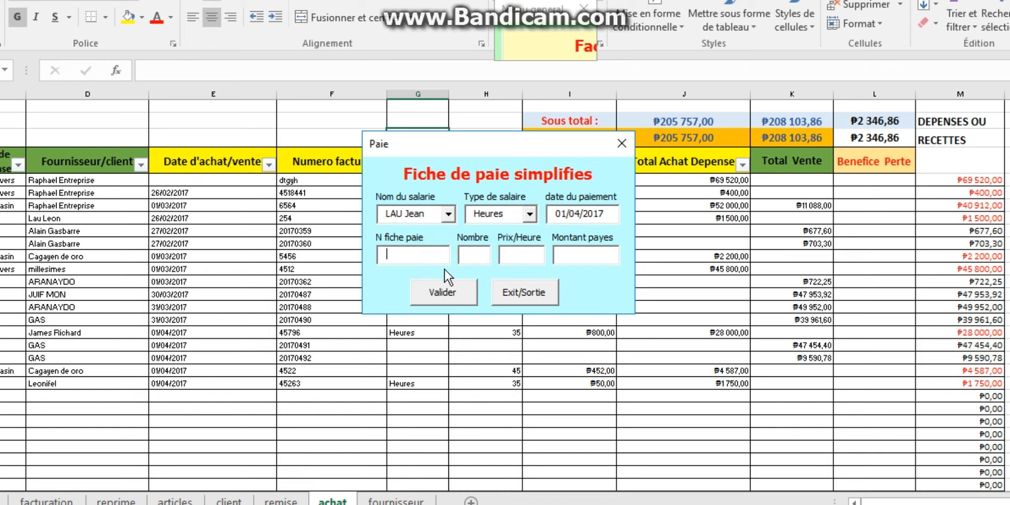
pyautogui.write('4528')
pyautogui.click(482, 255)
pyautogui.write('32')
pyautogui.click(516, 256)
pyautogui.write('50')
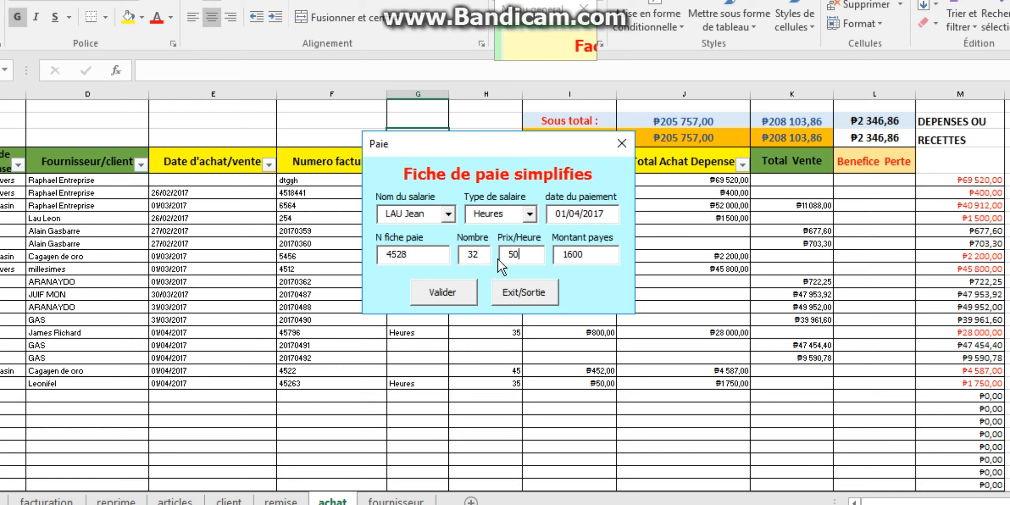
pyautogui.click(452, 295)
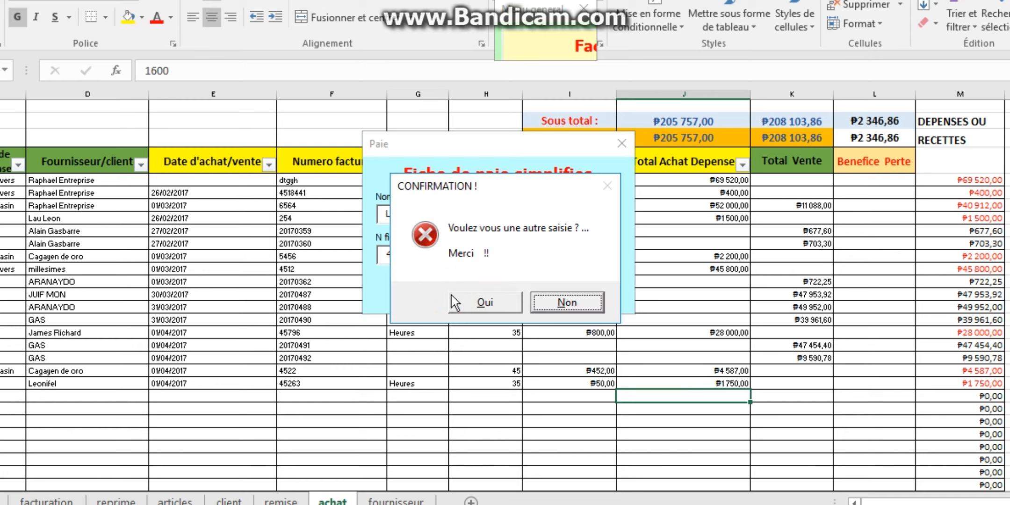
pyautogui.click(567, 302)
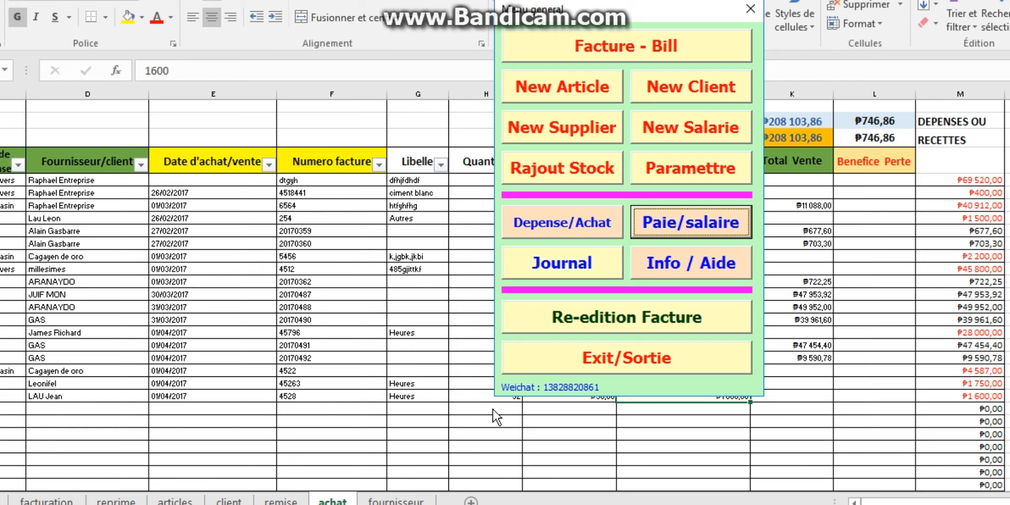
# Step: Start an Achat magasin purchase entry with Cagayen de oro as the supplier
pyautogui.moveTo(707, 10); pyautogui.dragTo(564, 29)
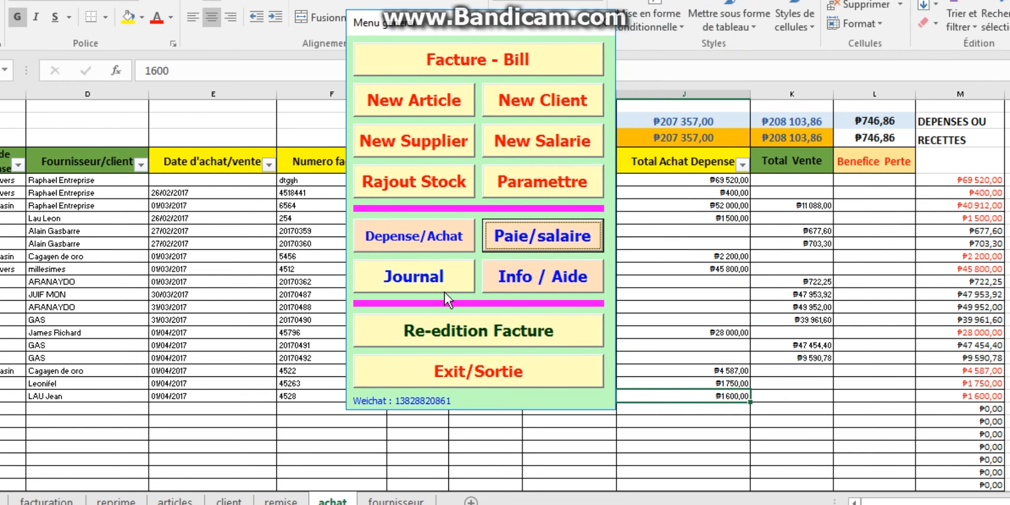
pyautogui.click(443, 234)
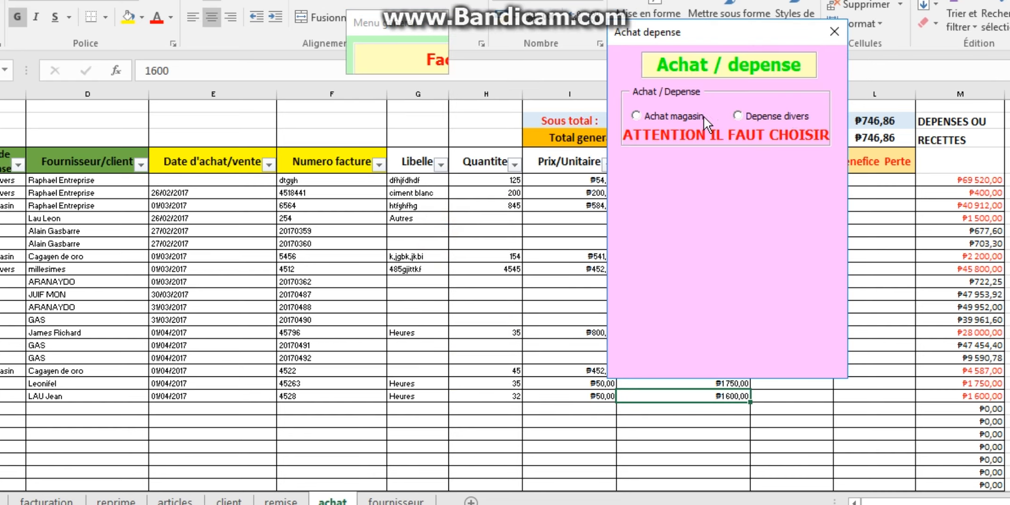
pyautogui.click(677, 115)
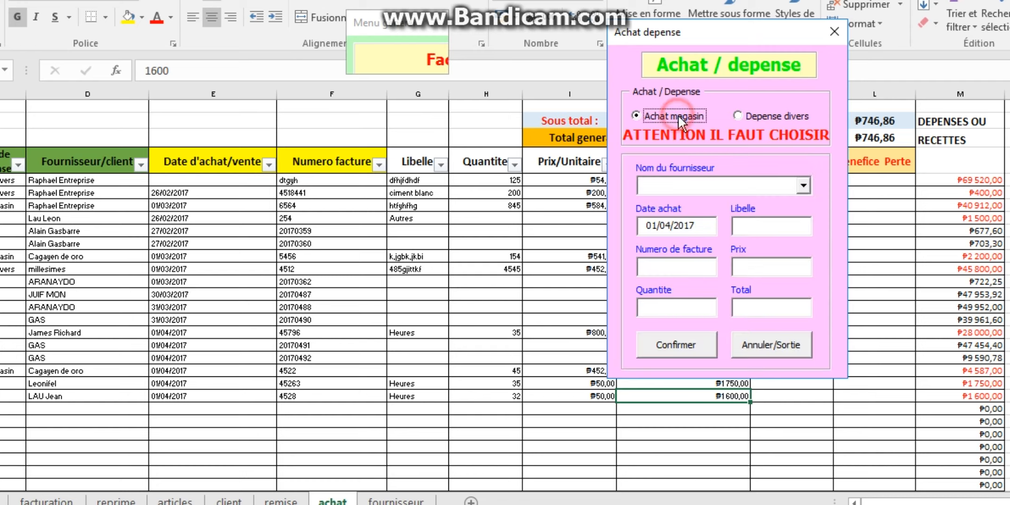
pyautogui.click(803, 185)
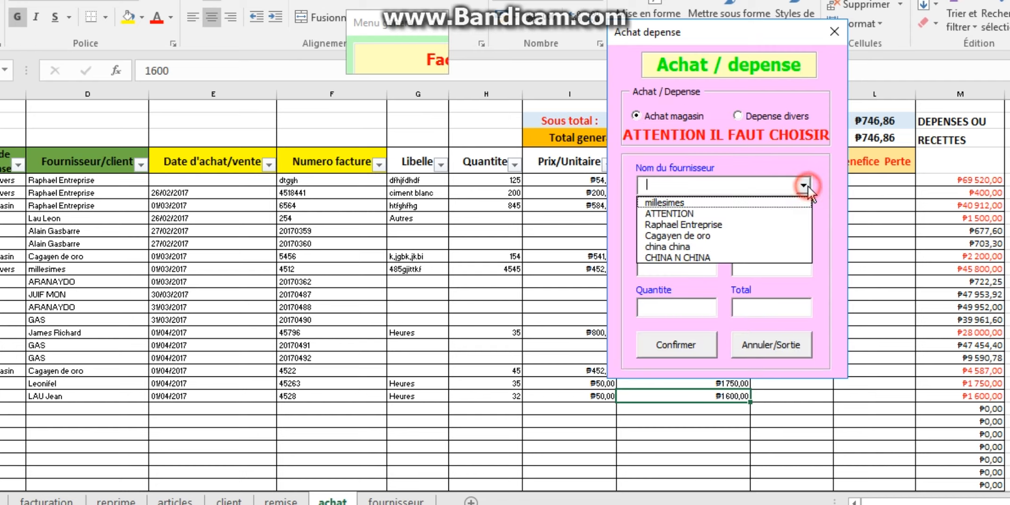
pyautogui.click(746, 240)
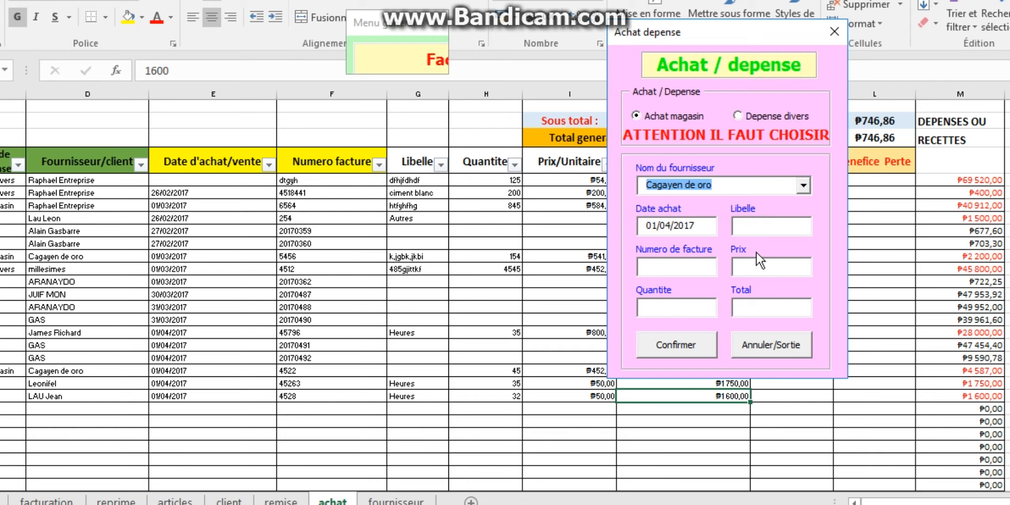
# Step: Enter the purchase's libelle ache, invoice number 45236 and price 4512
pyautogui.click(790, 227)
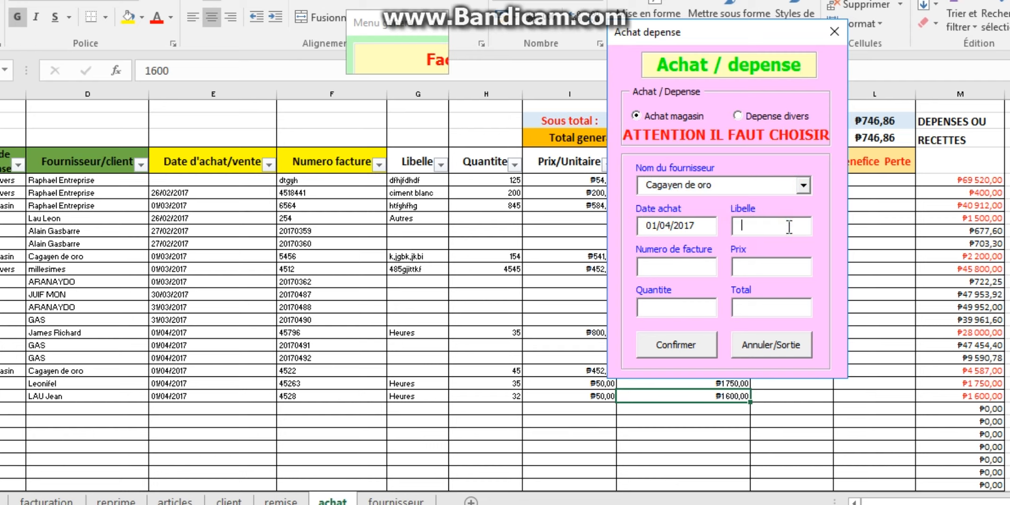
pyautogui.write('ache')
pyautogui.click(700, 264)
pyautogui.write('45236')
pyautogui.click(777, 265)
pyautogui.write('4512')
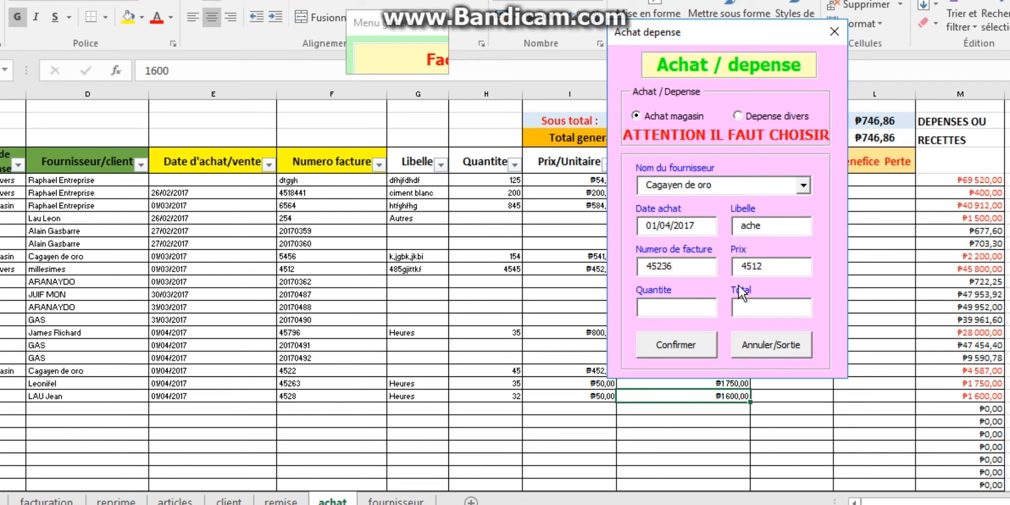
# Step: Set the purchase quantity to 4 and the total to 56823, and record it without another entry
pyautogui.click(682, 307)
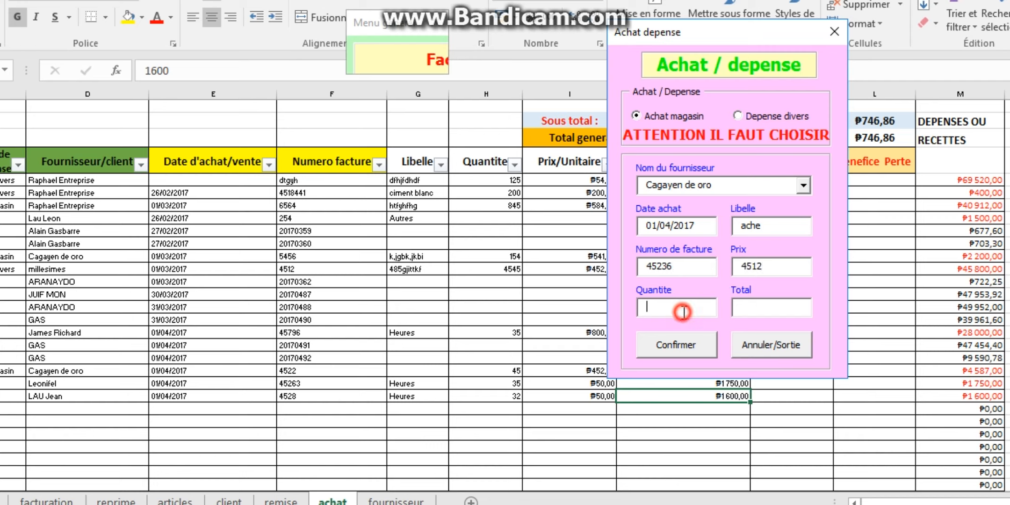
pyautogui.write('4')
pyautogui.write('5682')
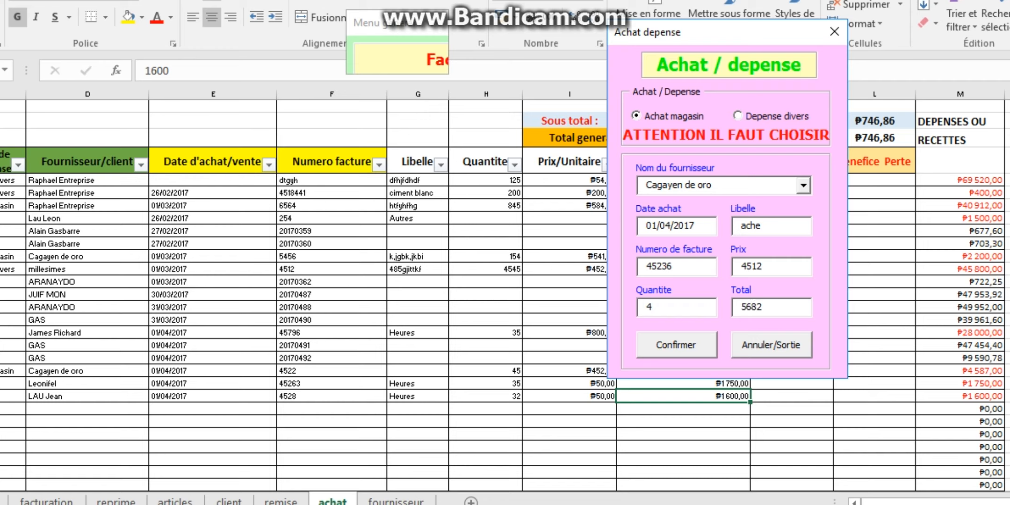
pyautogui.write('3')
pyautogui.click(696, 343)
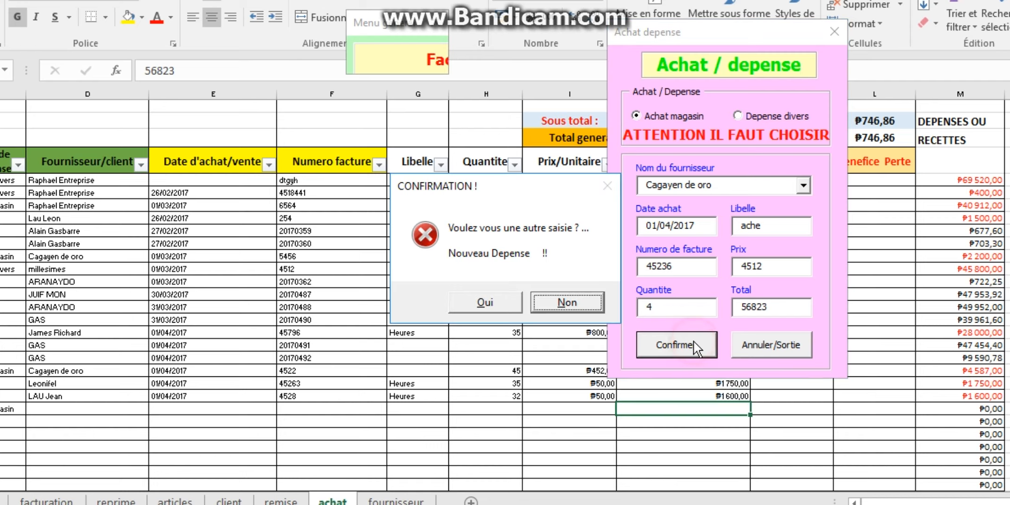
pyautogui.click(564, 301)
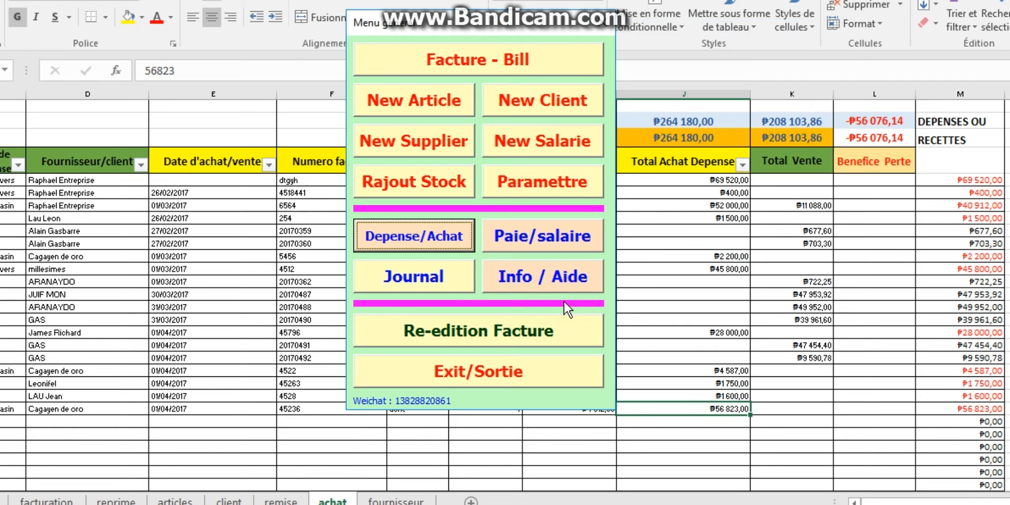
# Step: Open the stock replenishment form, dismiss the pop-up advert, search for code GAN and select GAN 64002 GANTS CUISINE
pyautogui.moveTo(559, 23); pyautogui.dragTo(441, 1)
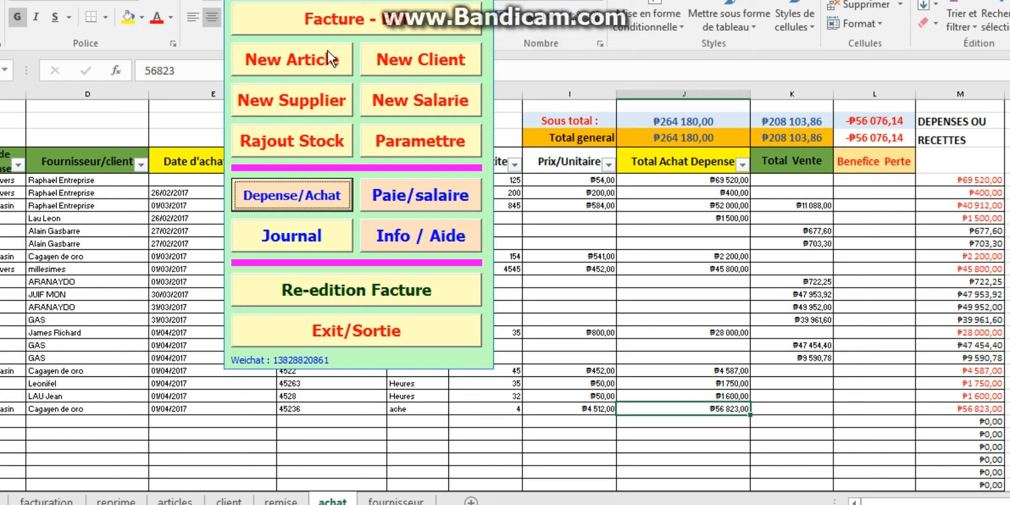
pyautogui.moveTo(394, 1); pyautogui.dragTo(580, 45)
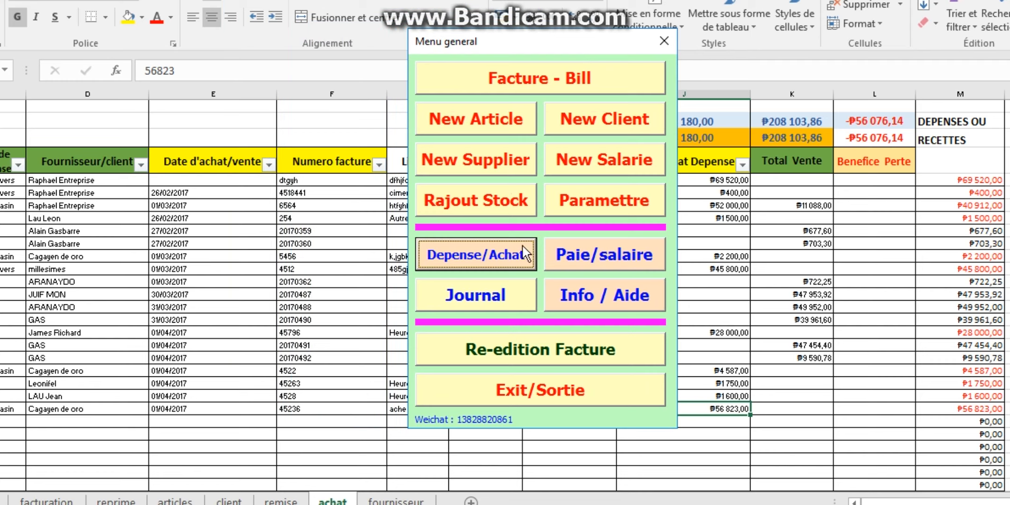
pyautogui.click(516, 202)
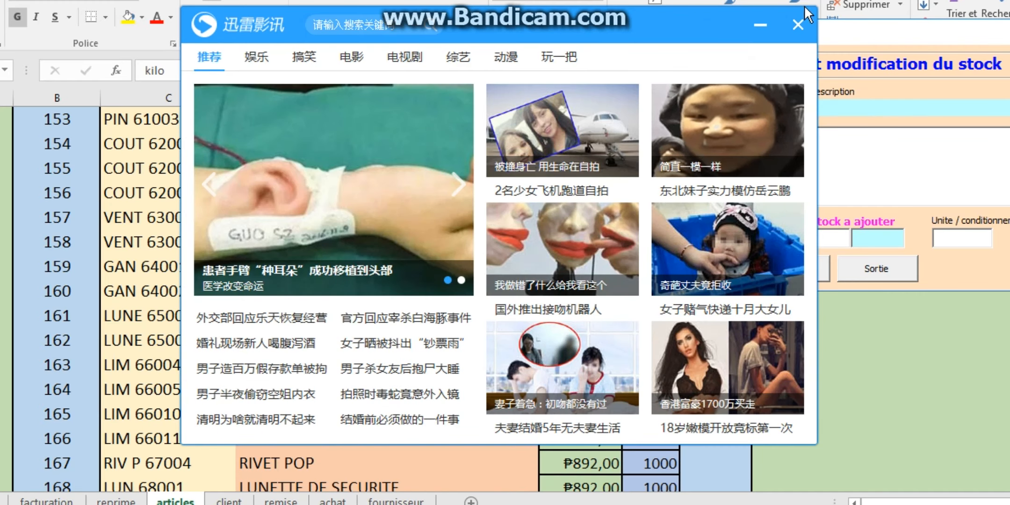
pyautogui.click(803, 21)
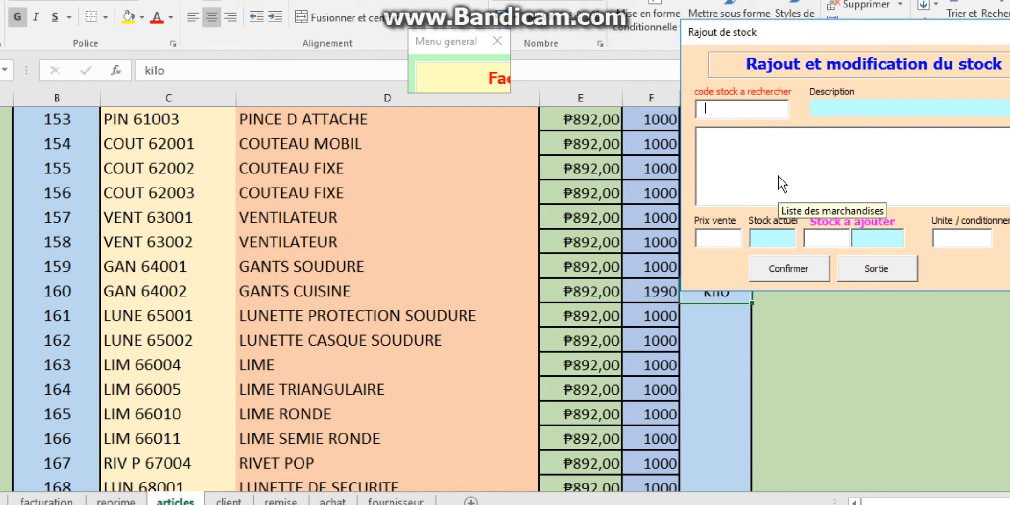
pyautogui.write('GAN')
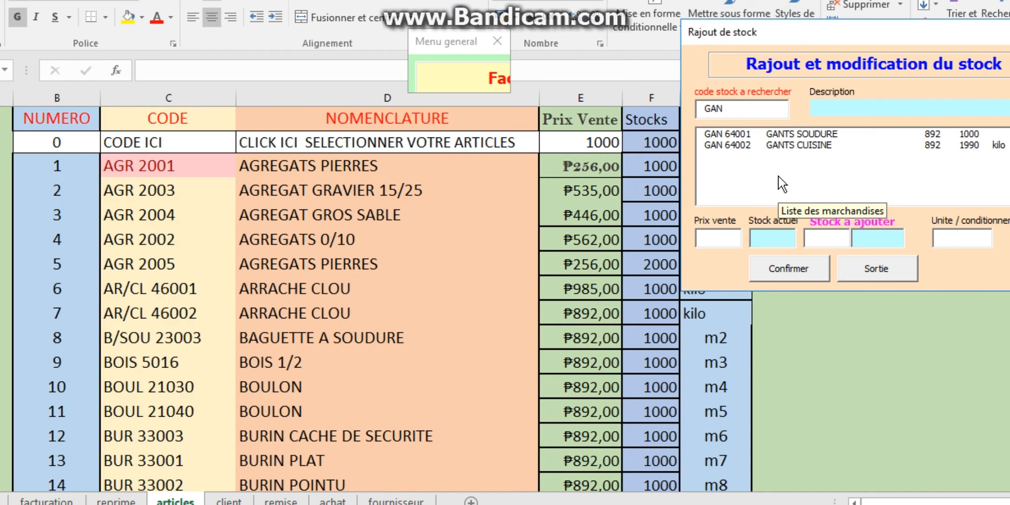
pyautogui.click(737, 146)
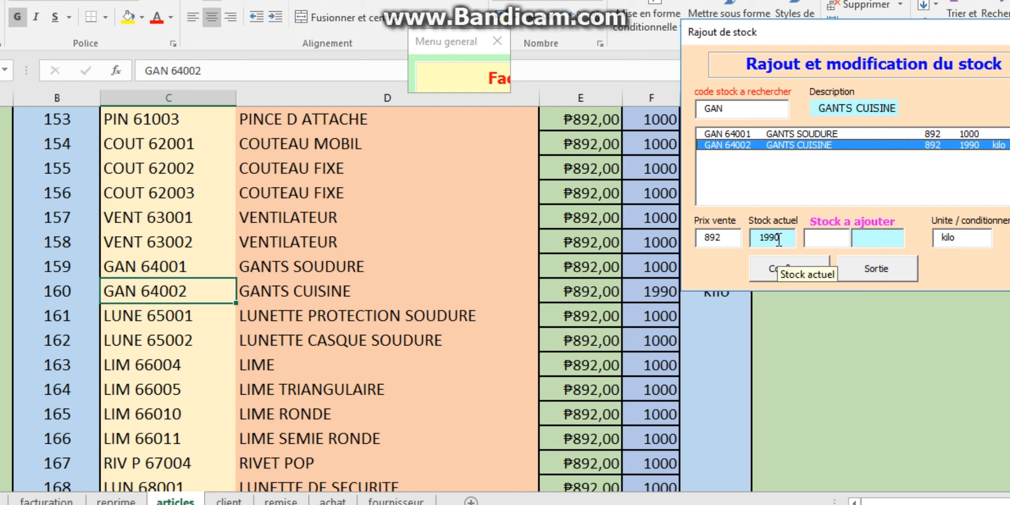
# Step: Add 10 to the stock of GANTS CUISINE, confirm the change and close the stock form
pyautogui.click(831, 239)
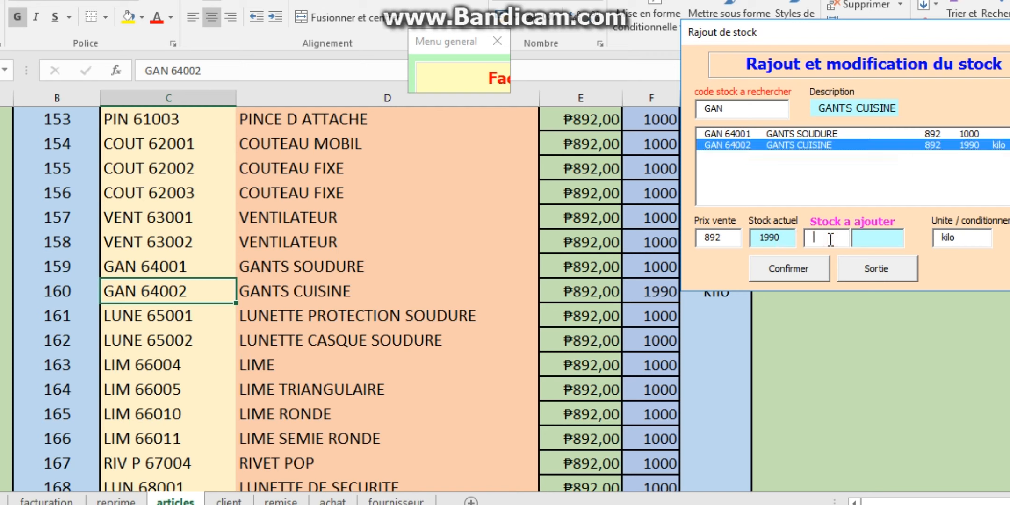
pyautogui.write('10')
pyautogui.click(795, 268)
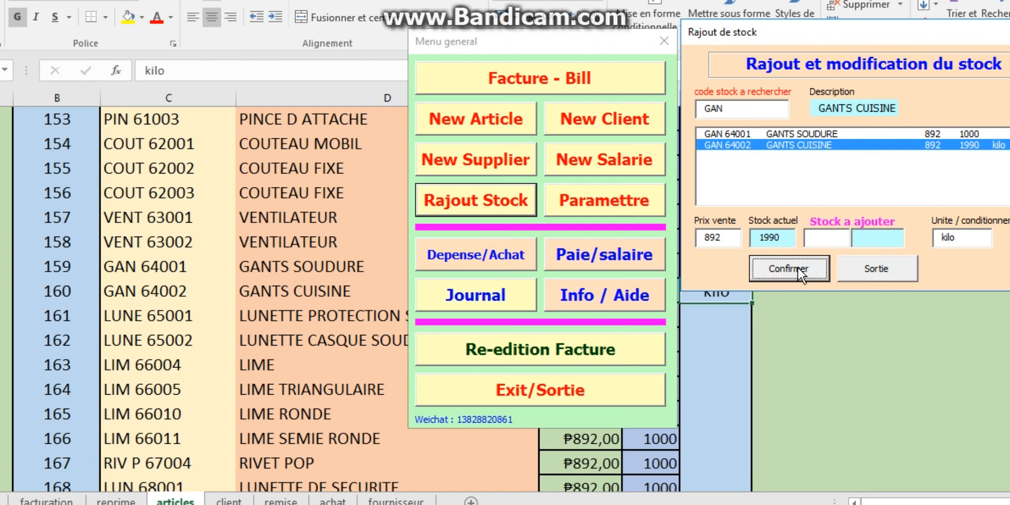
pyautogui.click(871, 270)
# Step: Load invoice 20170490 through invoice re-edition and leave the print form without printing
pyautogui.moveTo(567, 48); pyautogui.dragTo(652, 317)
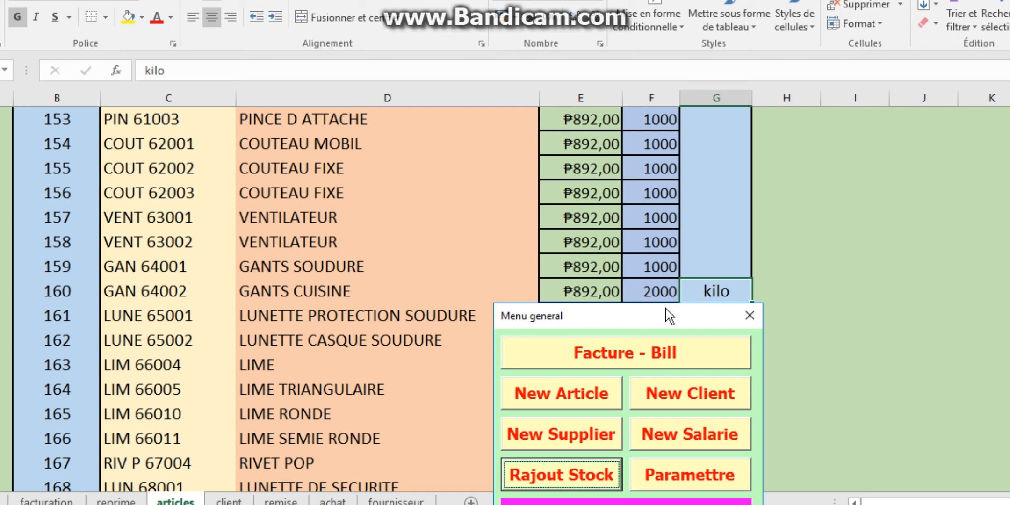
pyautogui.moveTo(667, 310); pyautogui.dragTo(697, 20)
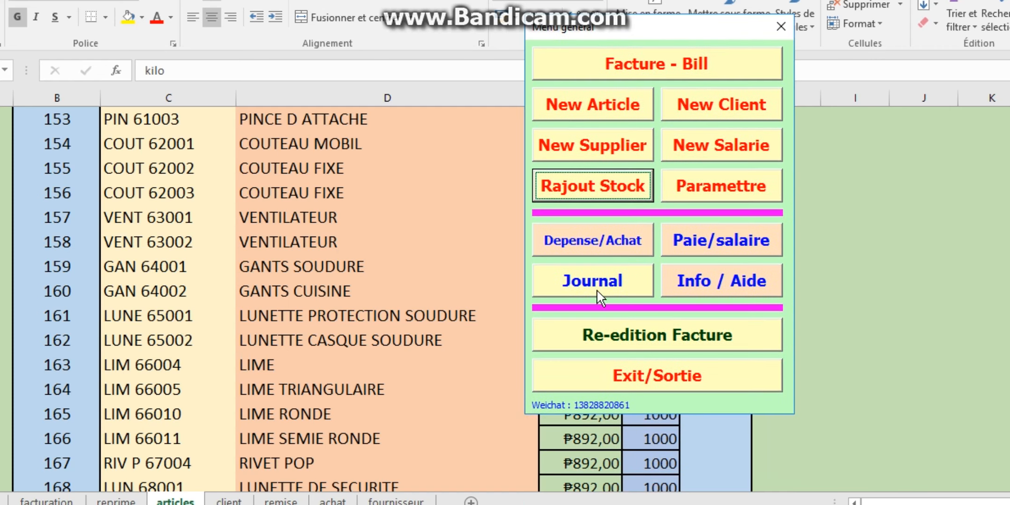
pyautogui.click(669, 338)
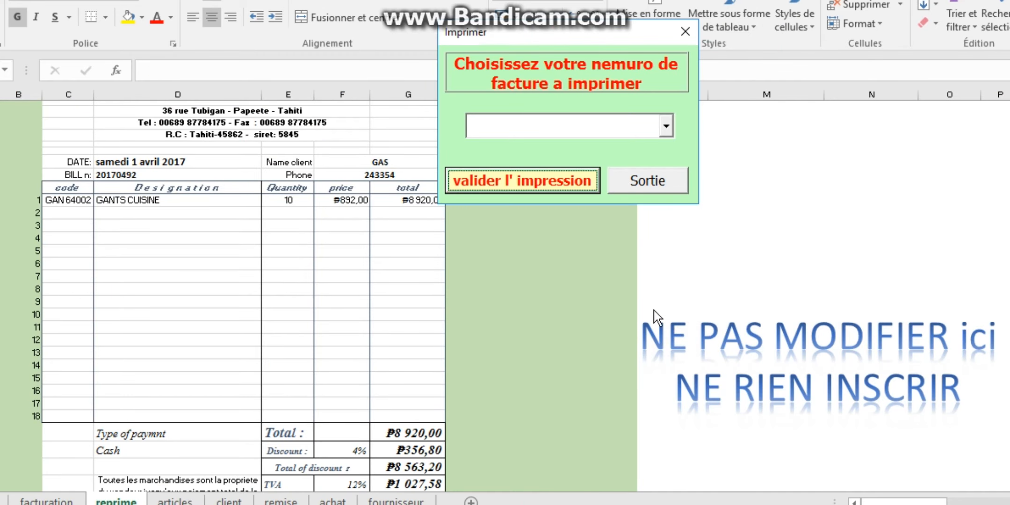
pyautogui.click(666, 126)
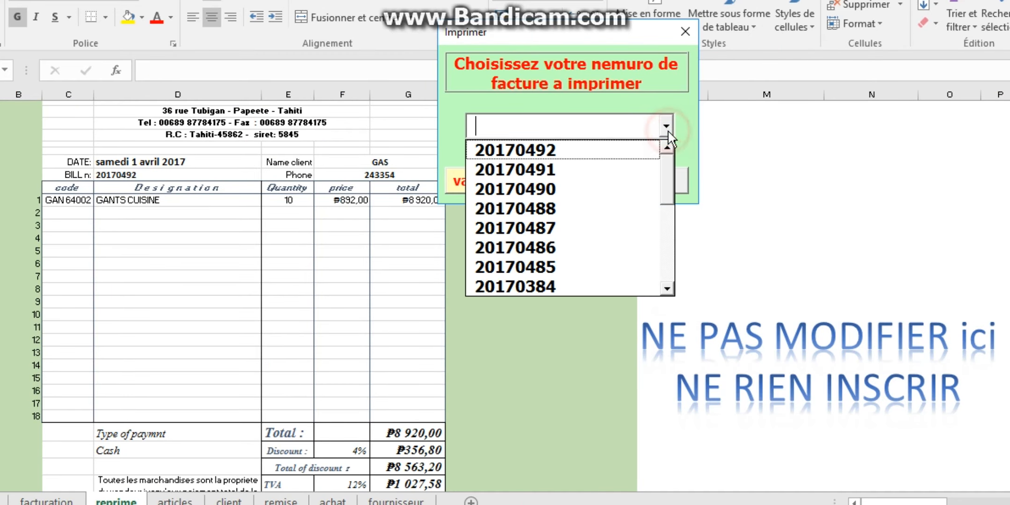
pyautogui.click(541, 190)
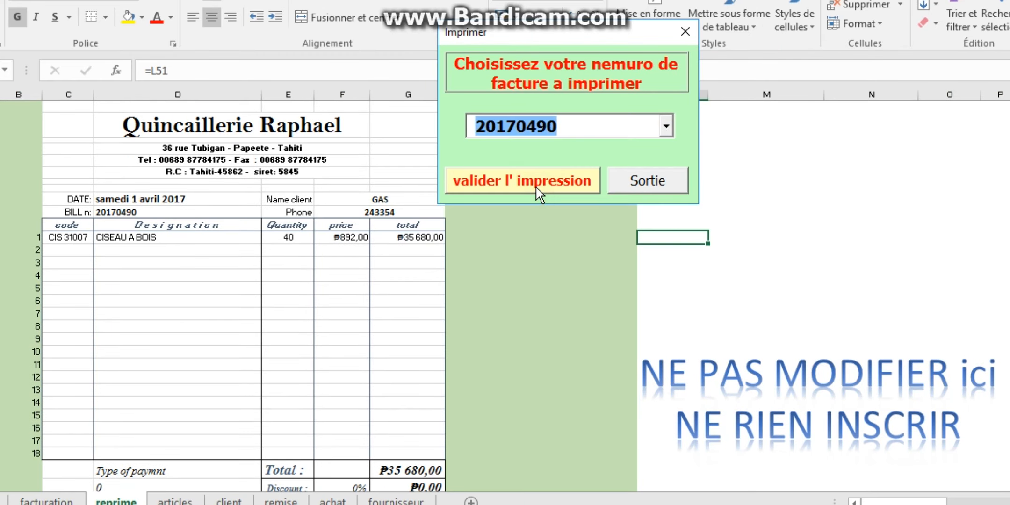
pyautogui.click(609, 188)
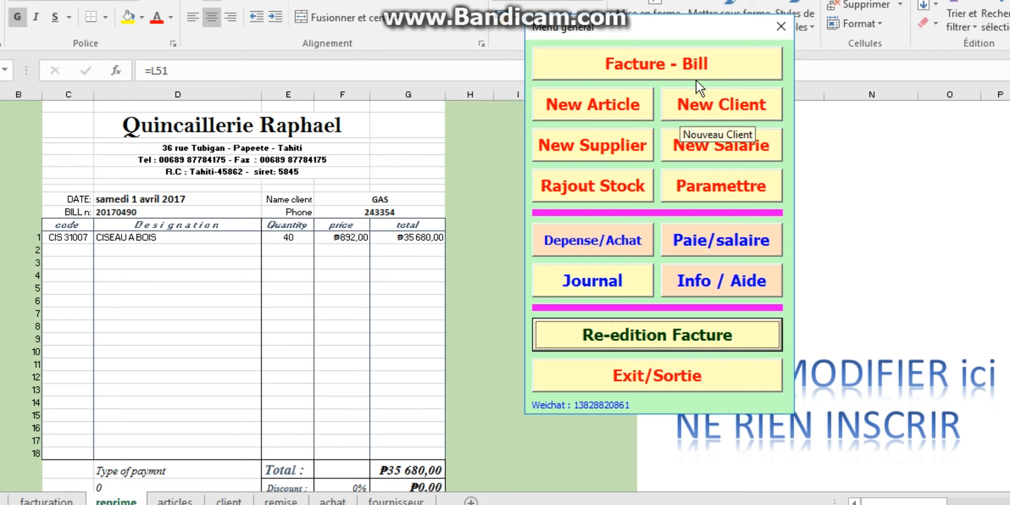
# Step: Start a new bill and select the fifth listed client code for it
pyautogui.click(704, 68)
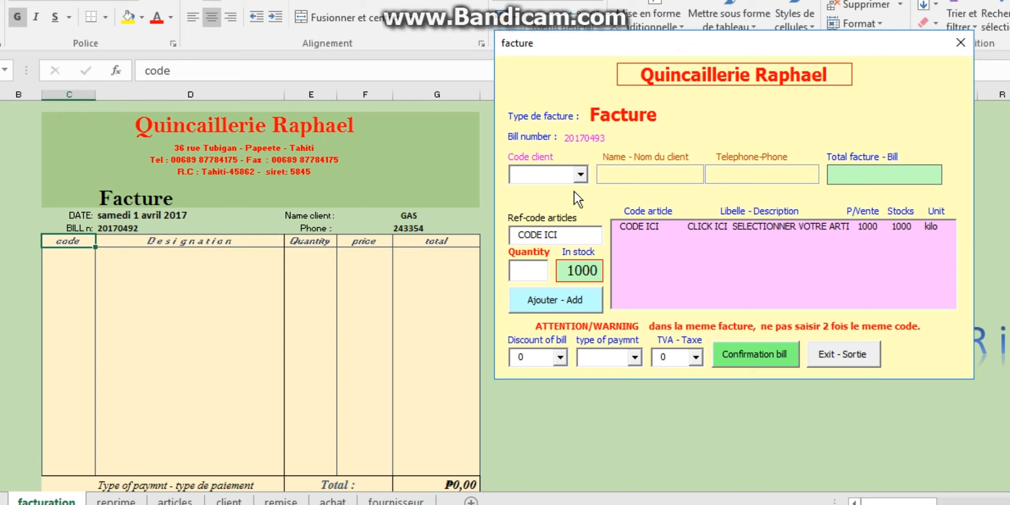
pyautogui.click(581, 175)
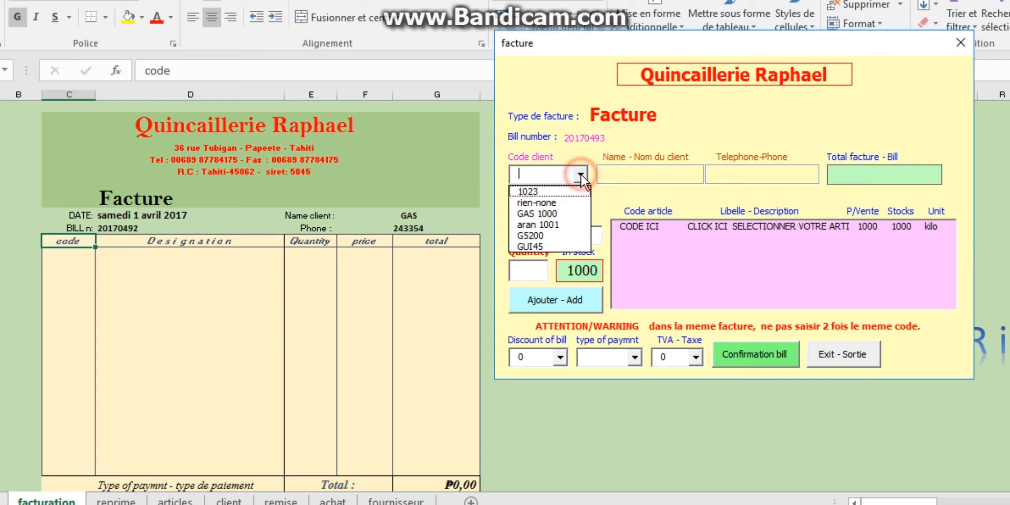
pyautogui.click(551, 235)
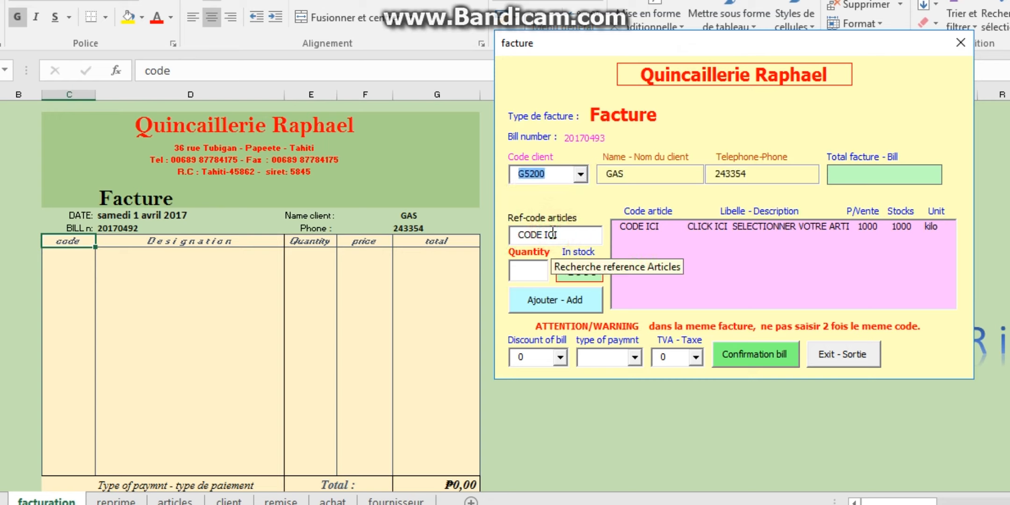
# Step: Look up articles by GAN, add 50 of GAN 64002 GANTS CUISINE to the bill and dismiss the reminder message
pyautogui.moveTo(584, 235); pyautogui.dragTo(519, 236)
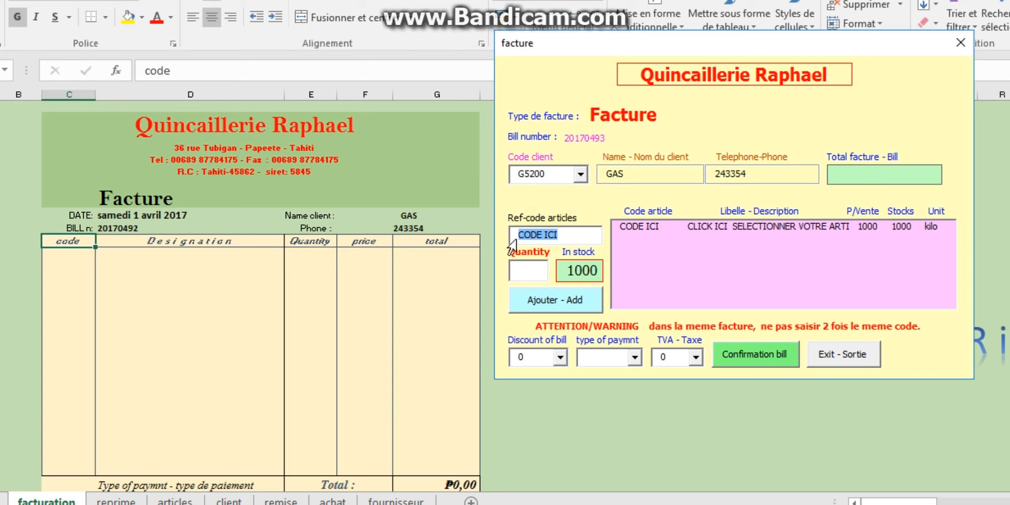
pyautogui.write('GAN')
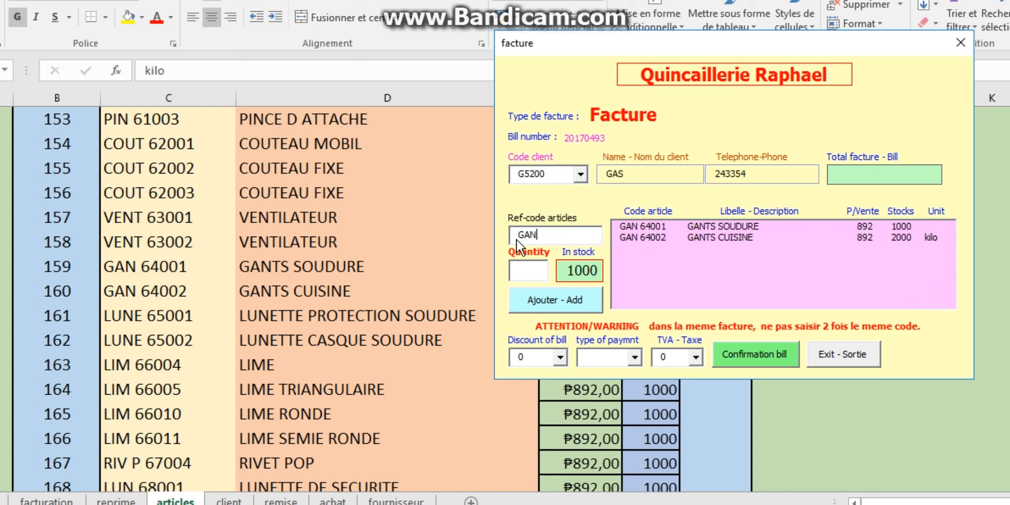
pyautogui.click(712, 237)
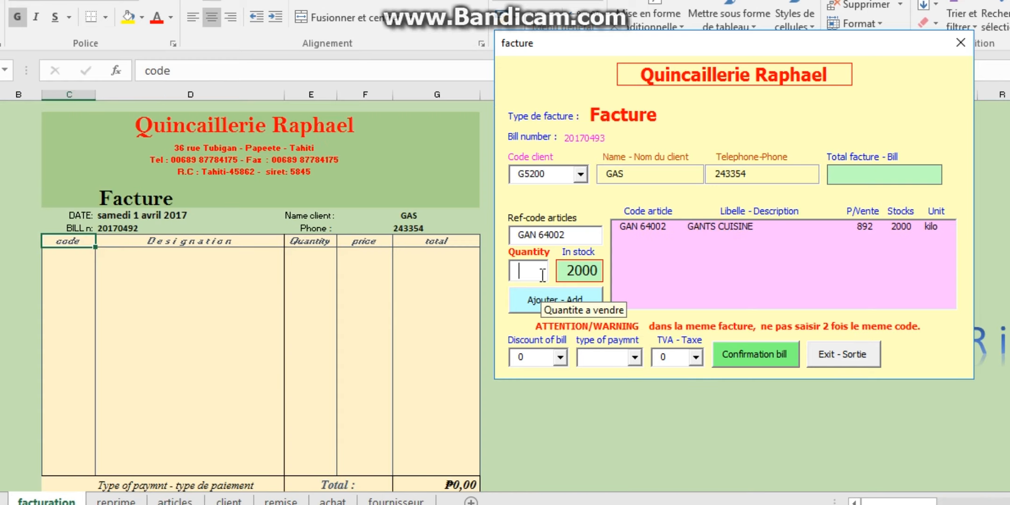
pyautogui.write('50')
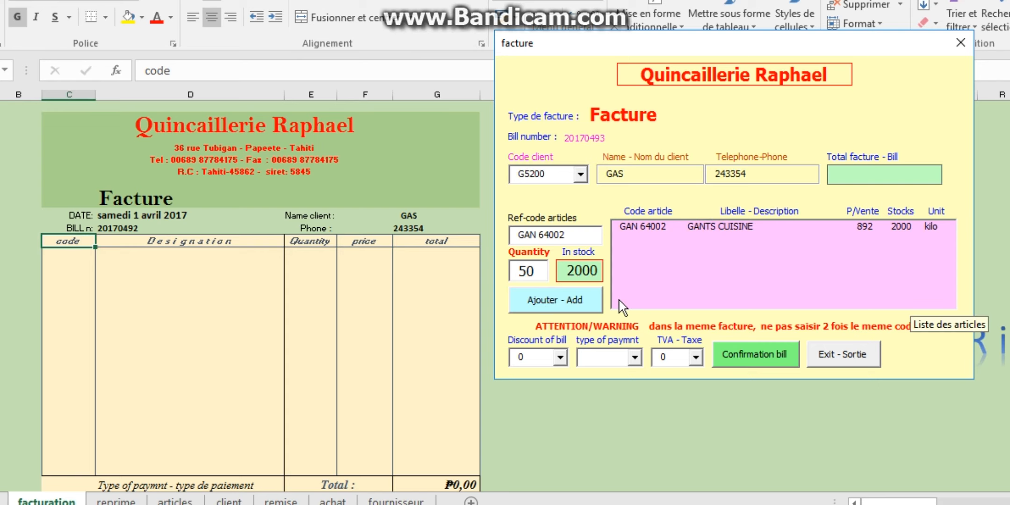
pyautogui.click(555, 305)
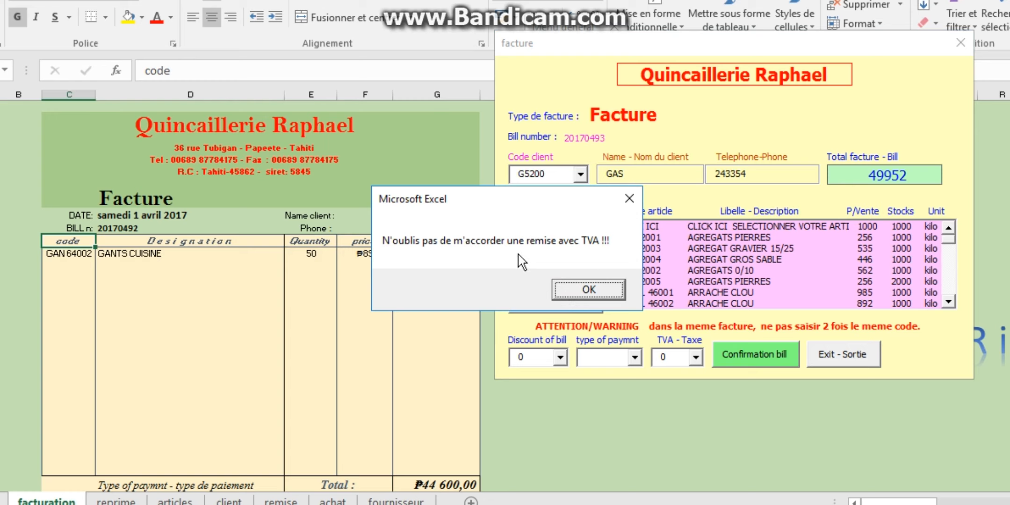
pyautogui.click(591, 291)
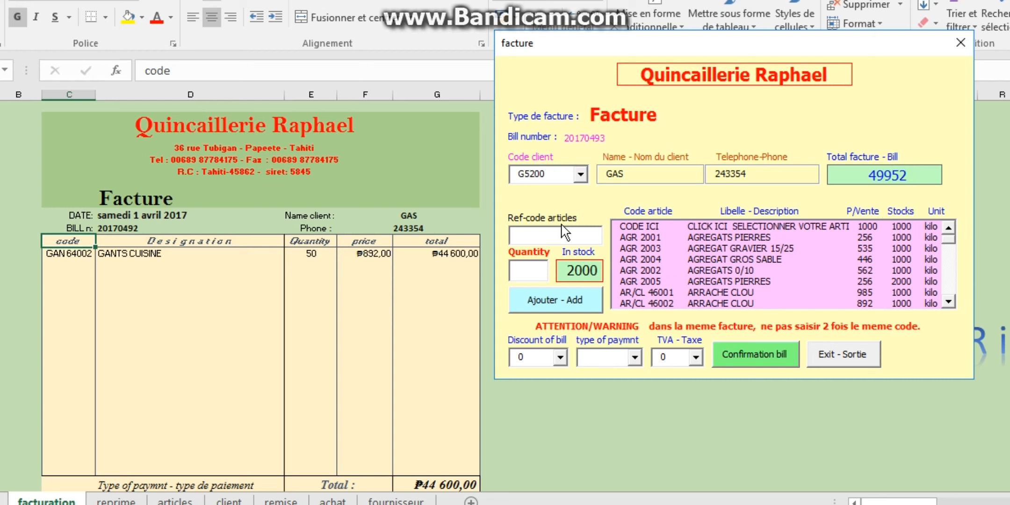
# Step: Look up articles by FE, add 50 of FER 4004 FER TOR DE 10 to the bill and dismiss the reminder message
pyautogui.write('FE')
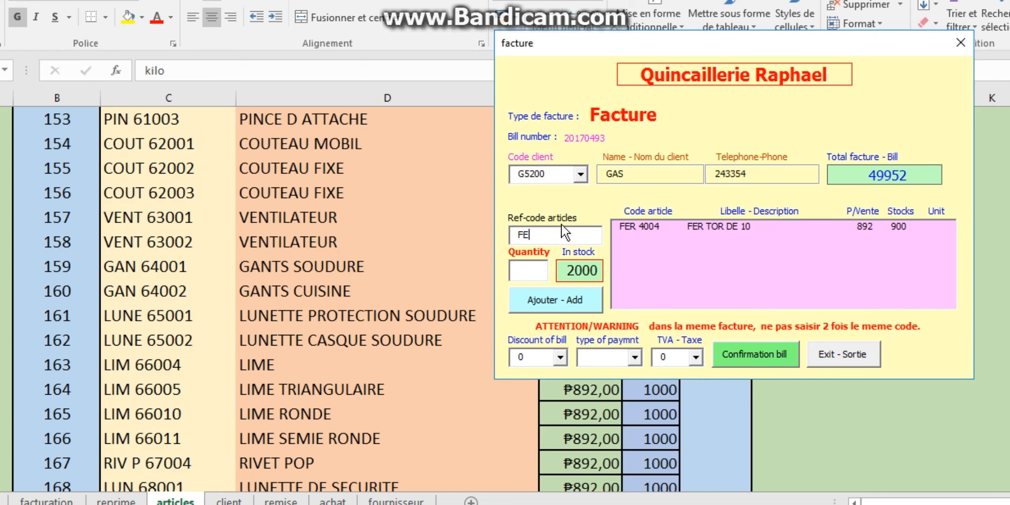
pyautogui.click(622, 226)
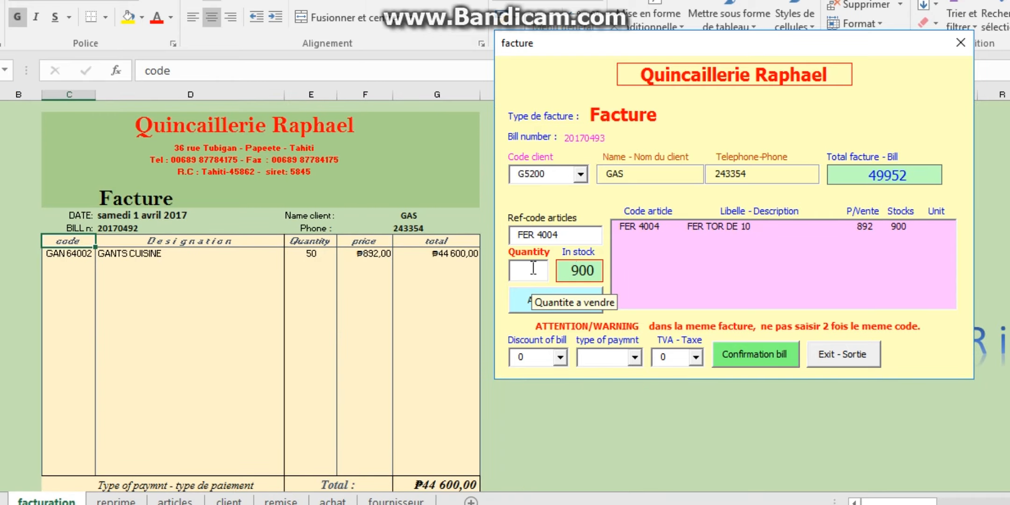
pyautogui.write('50')
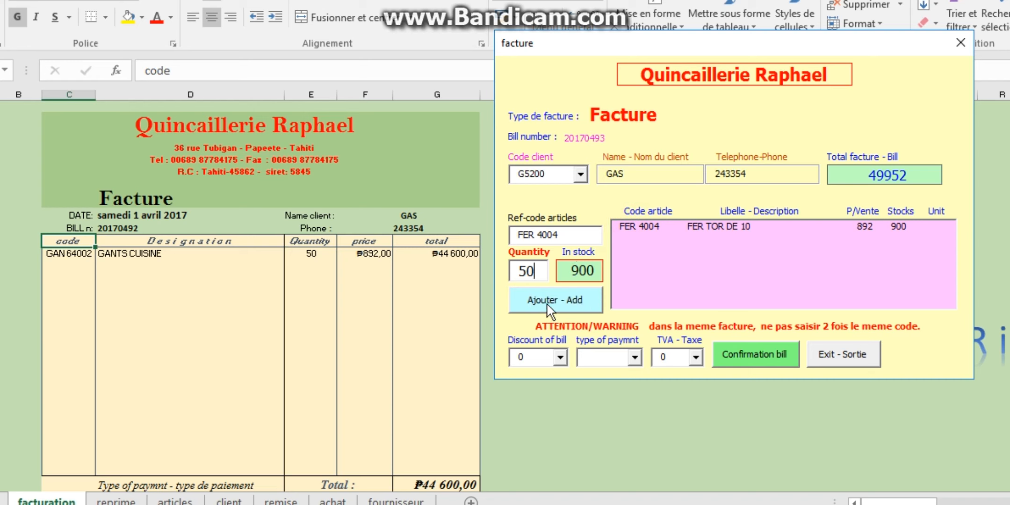
pyautogui.click(563, 303)
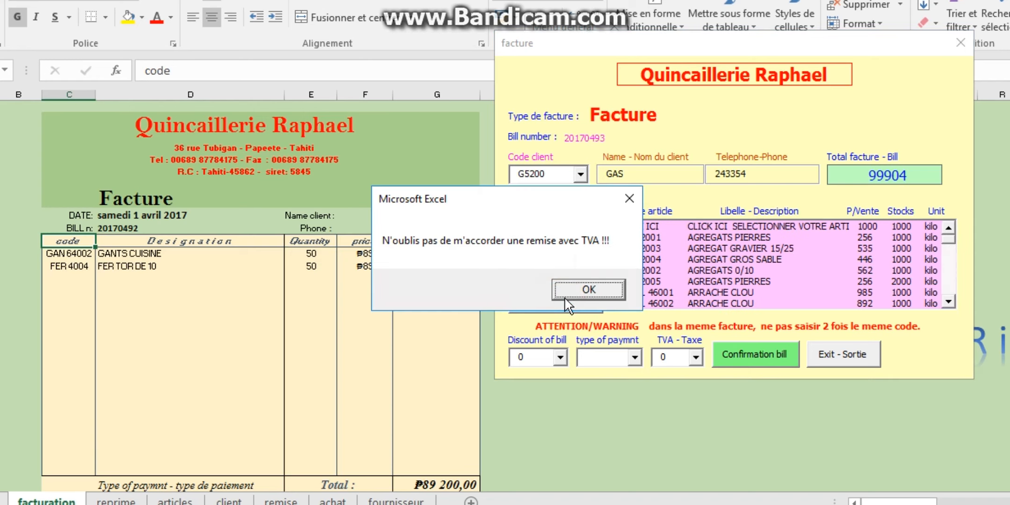
pyautogui.click(570, 294)
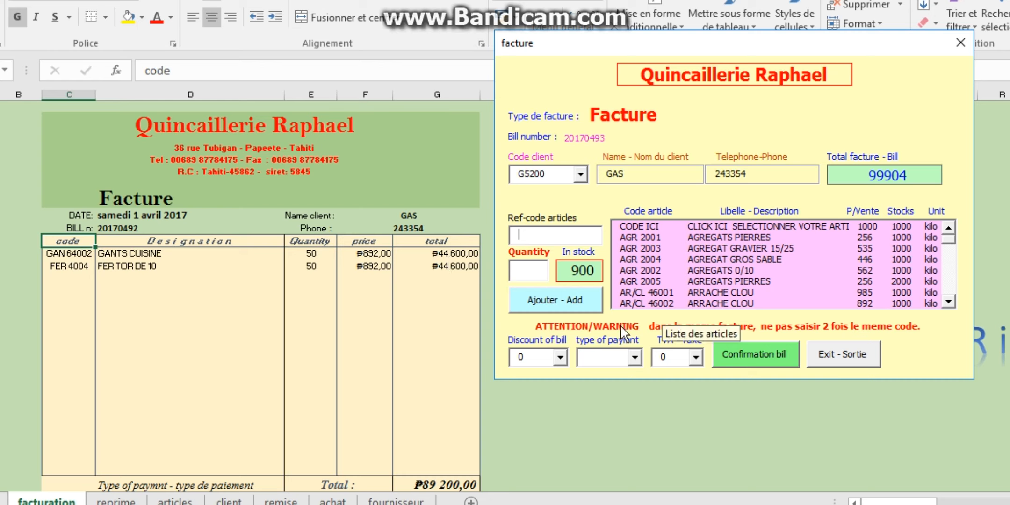
# Step: Set the bill's discount to 0.05, its payment type to Cash and its TVA tax rate to 0.16
pyautogui.click(561, 359)
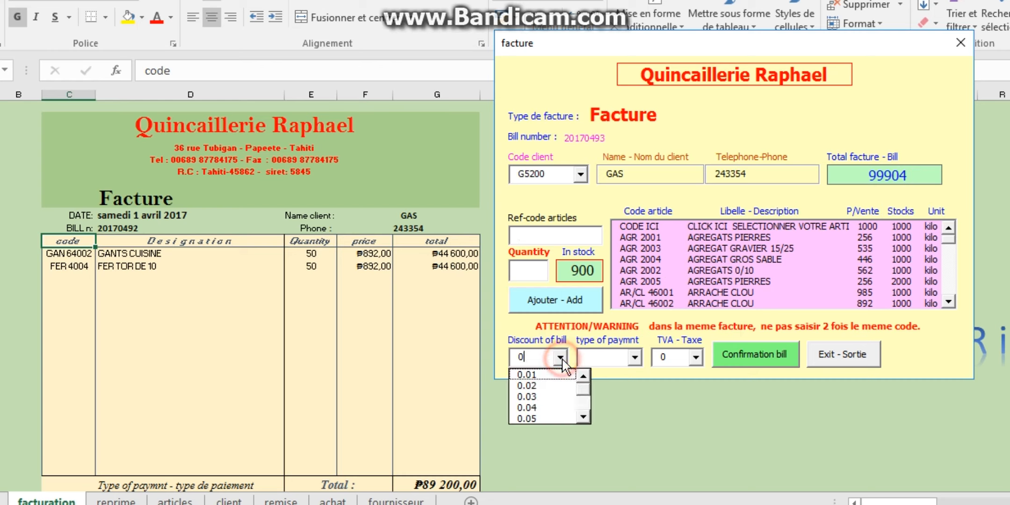
pyautogui.click(553, 414)
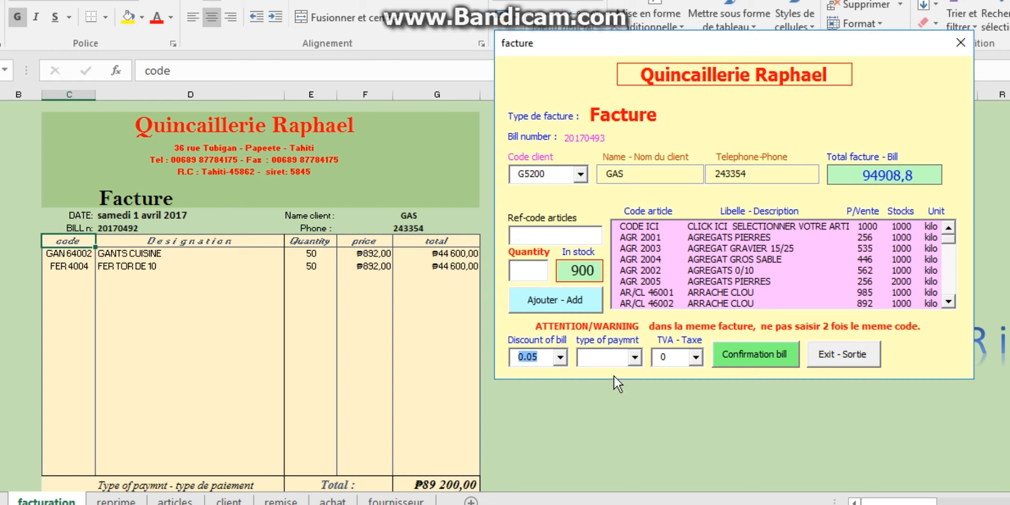
pyautogui.click(635, 358)
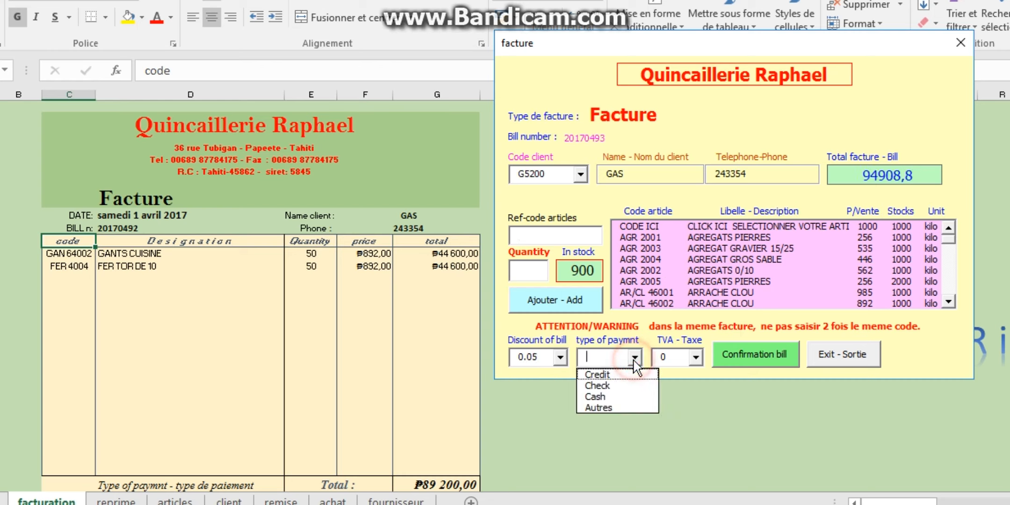
pyautogui.click(626, 394)
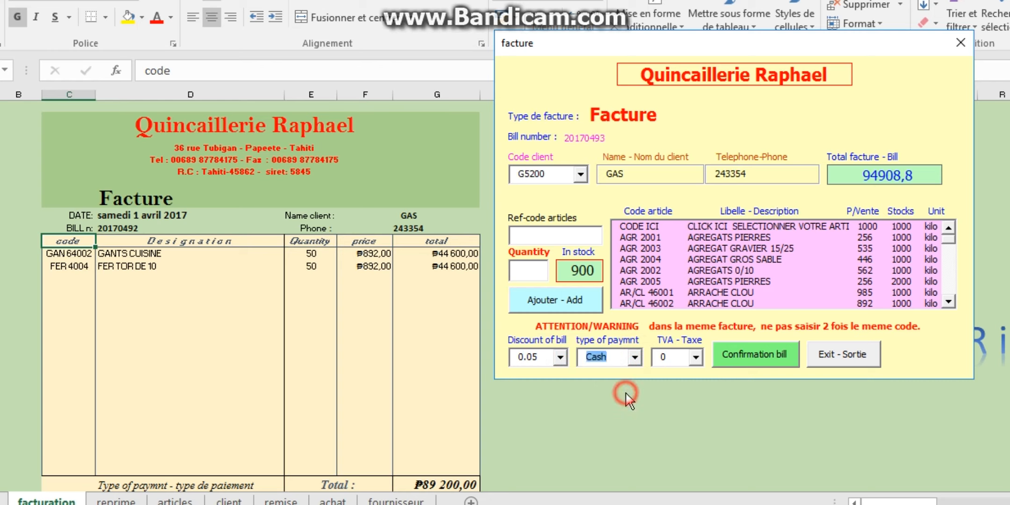
pyautogui.click(697, 358)
pyautogui.moveTo(726, 390); pyautogui.dragTo(726, 413)
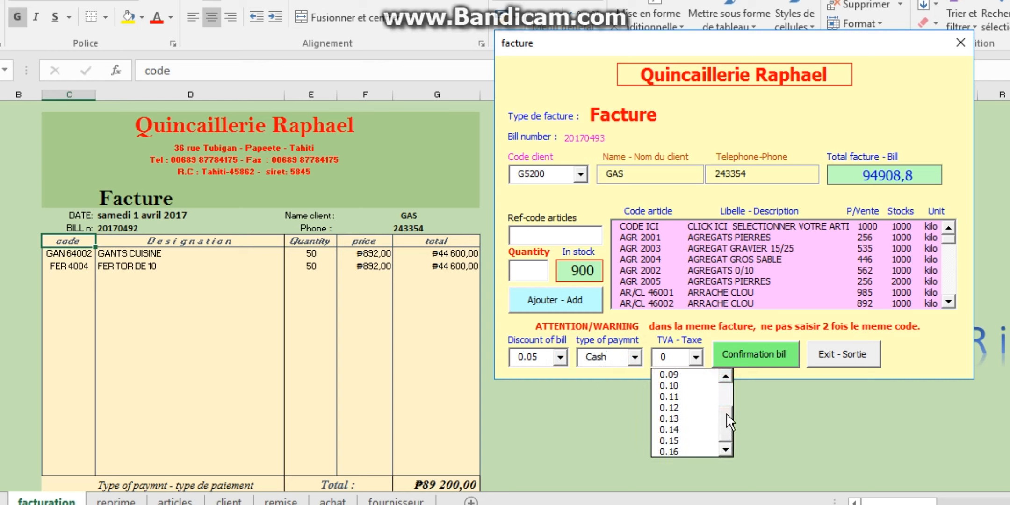
pyautogui.click(689, 450)
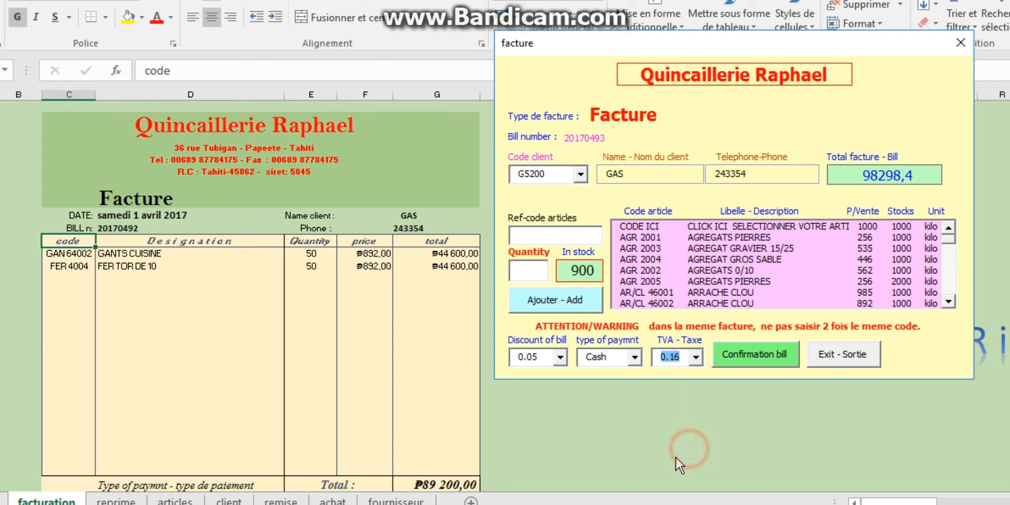
# Step: Confirm the bill with the stock update and decline entering another invoice
pyautogui.click(770, 357)
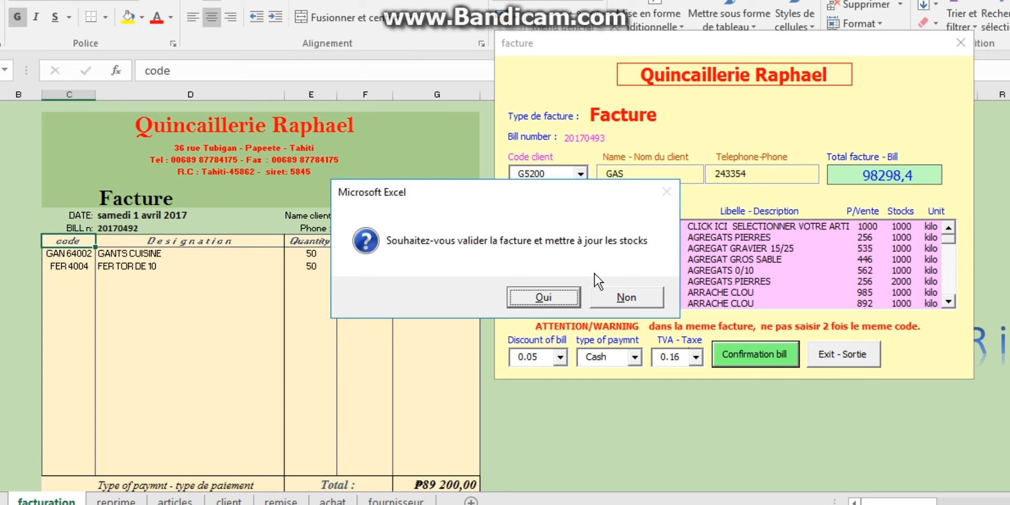
pyautogui.click(570, 296)
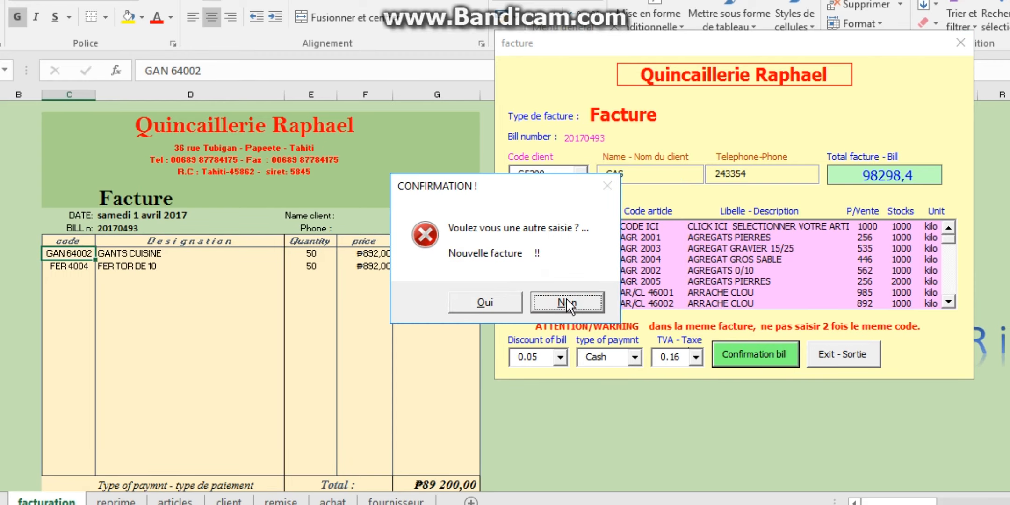
pyautogui.click(569, 303)
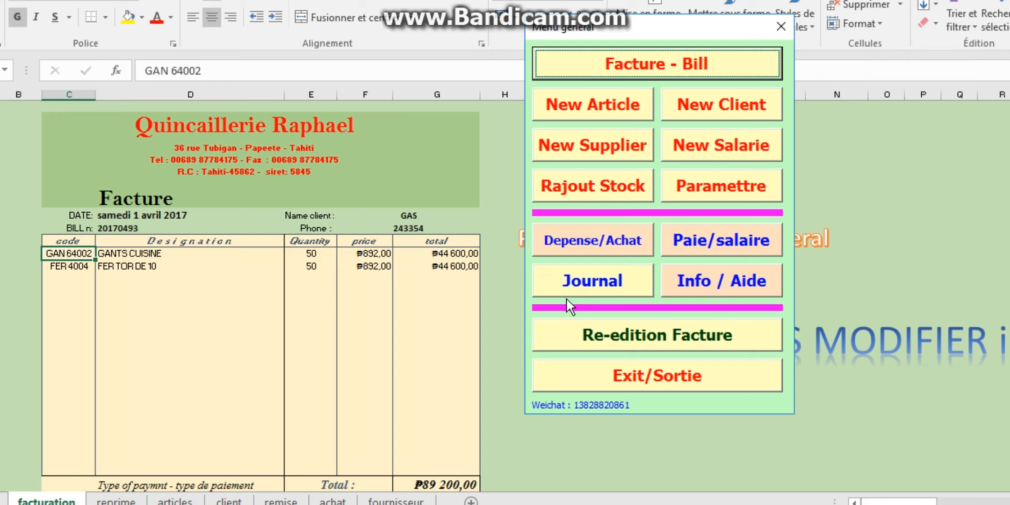
pyautogui.click(952, 1)
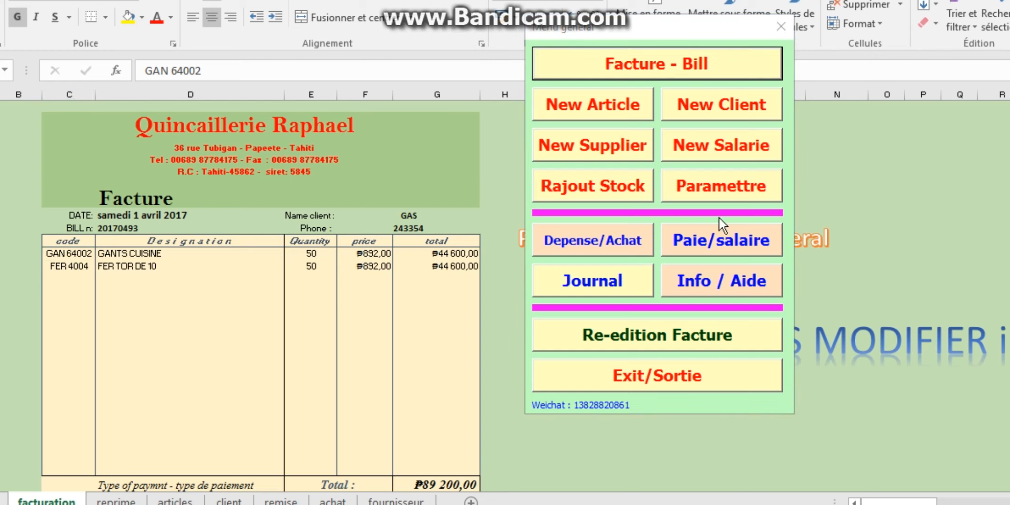